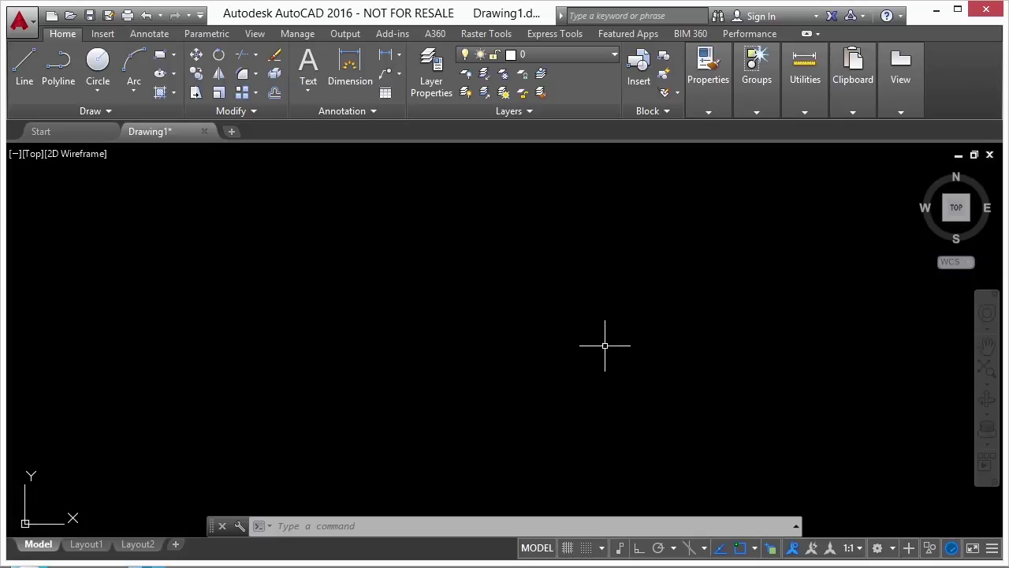
# - Open the Workspace Switching menu from the status bar gear
pyautogui.click(891, 550)
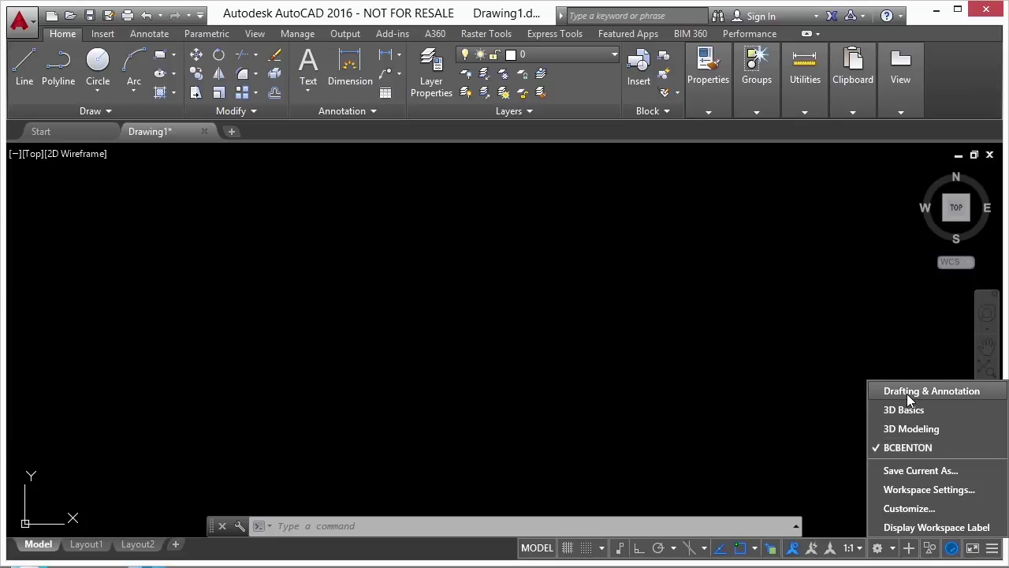
# - Switch to the 3D Modeling workspace, then back to BCBENTON
pyautogui.click(911, 428)
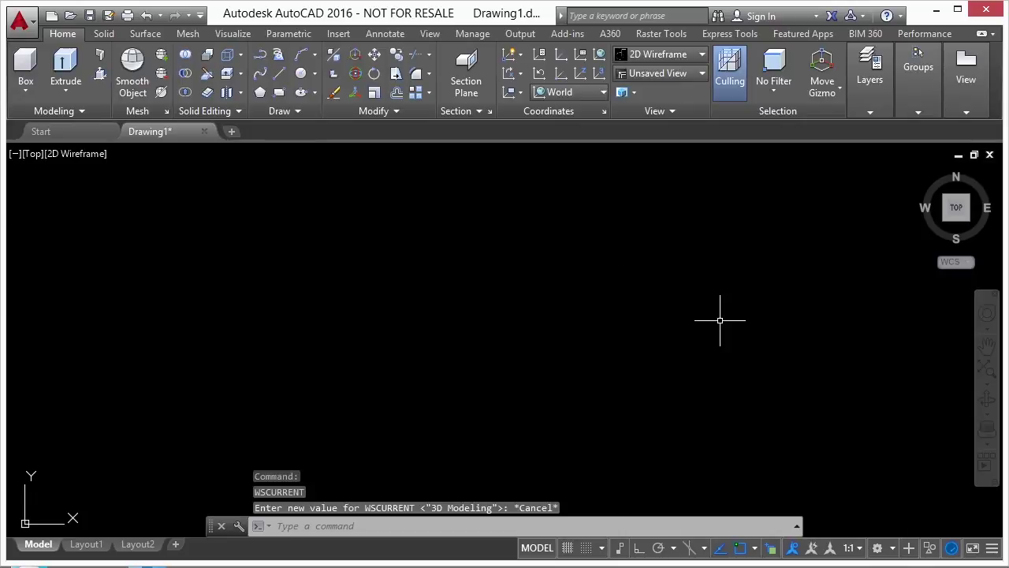
pyautogui.click(892, 547)
pyautogui.click(907, 447)
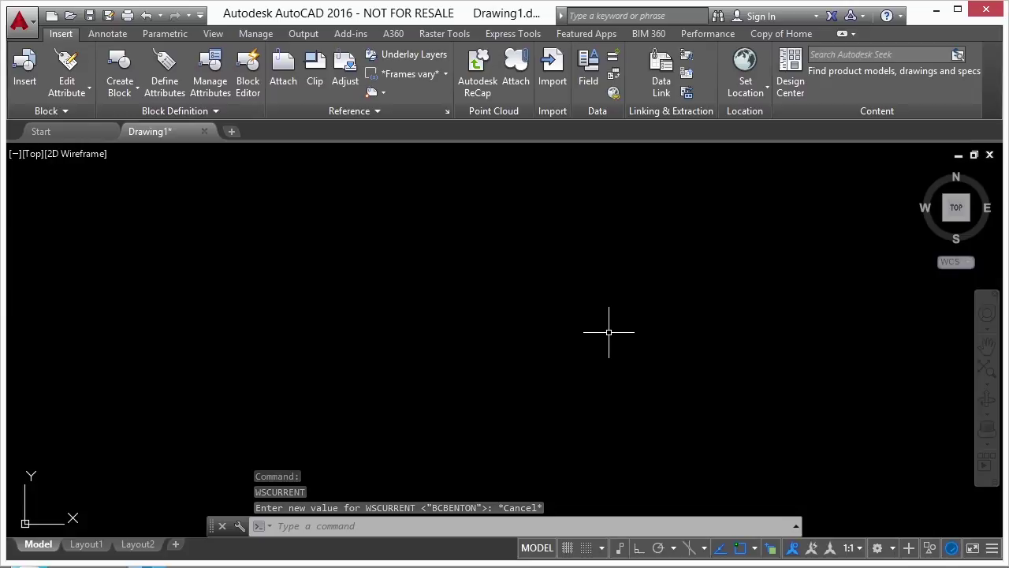
# - Drag the Copy of Home ribbon tab to the first position, ahead of Insert
pyautogui.click(790, 34)
pyautogui.moveTo(257, 39); pyautogui.dragTo(130, 31)
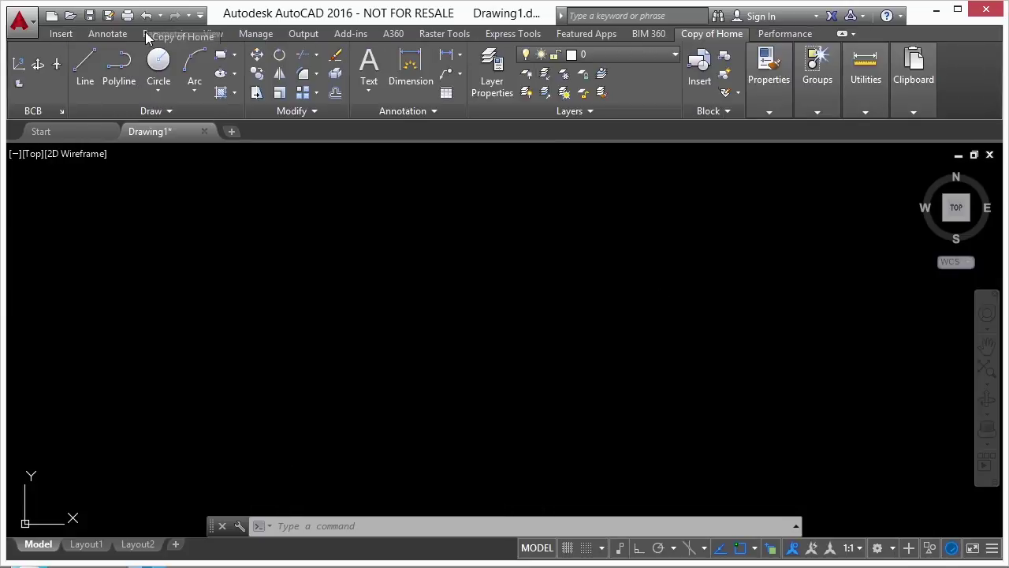
pyautogui.moveTo(59, 39); pyautogui.dragTo(55, 33)
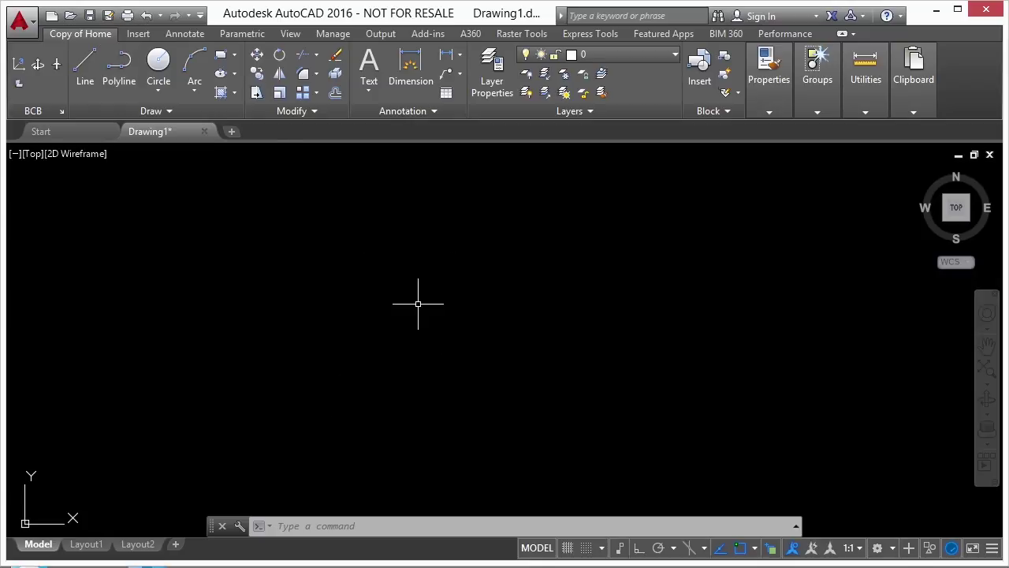
# - Open the Properties palette (Ctrl+1) and the Layer Properties Manager (LA)
pyautogui.hotkey('ctrl', '1')
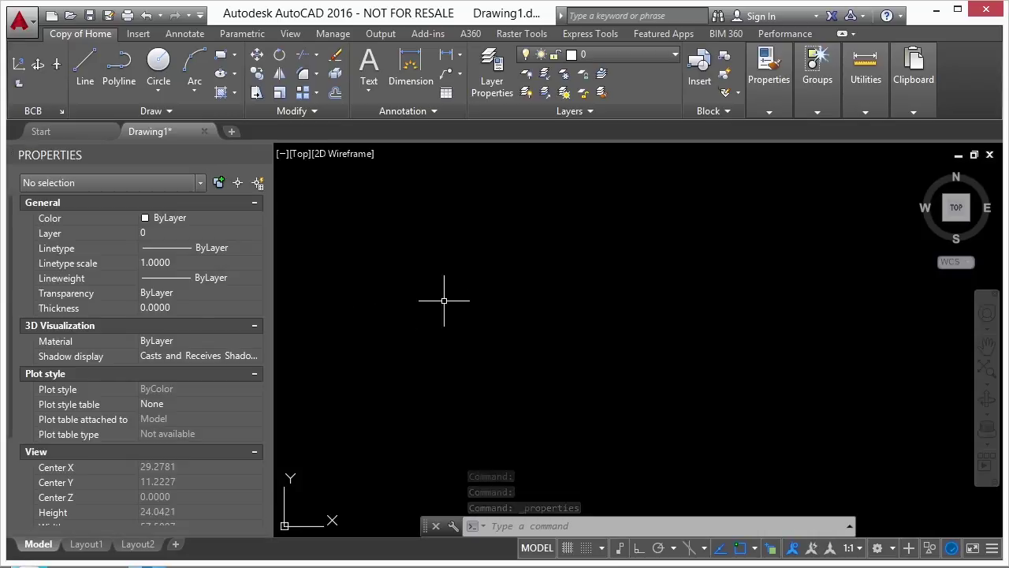
pyautogui.write('LA')
pyautogui.press('Return')
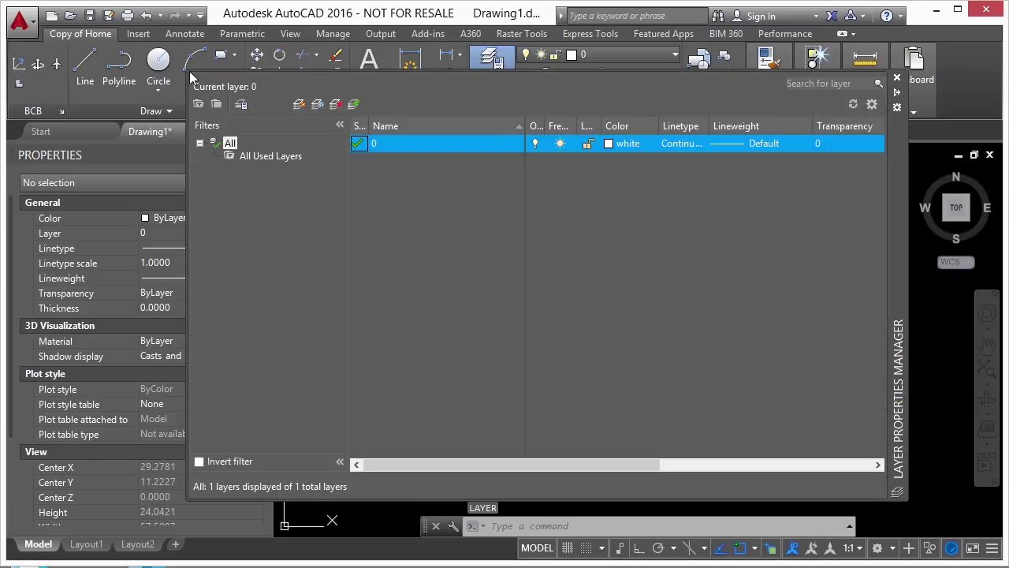
# - Shrink the Layer Properties Manager and anchor it to the right edge
pyautogui.moveTo(191, 79); pyautogui.dragTo(458, 181)
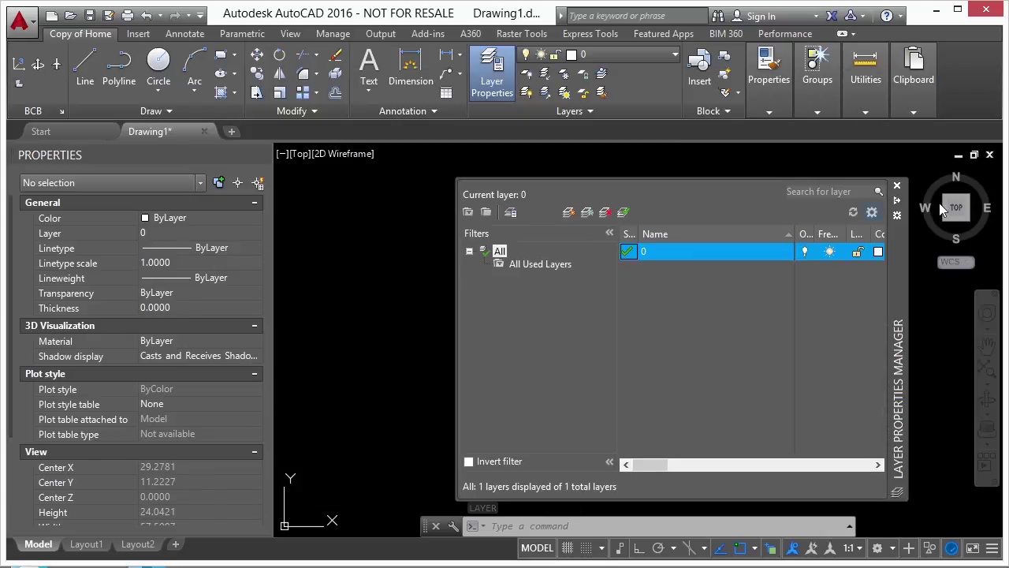
pyautogui.click(896, 200)
pyautogui.click(928, 351)
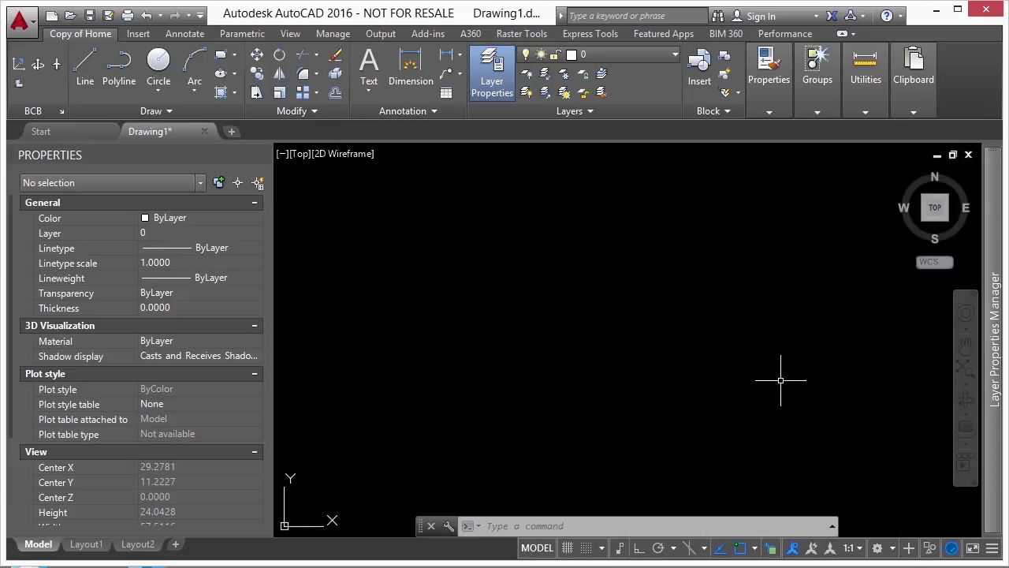
pyautogui.click(894, 550)
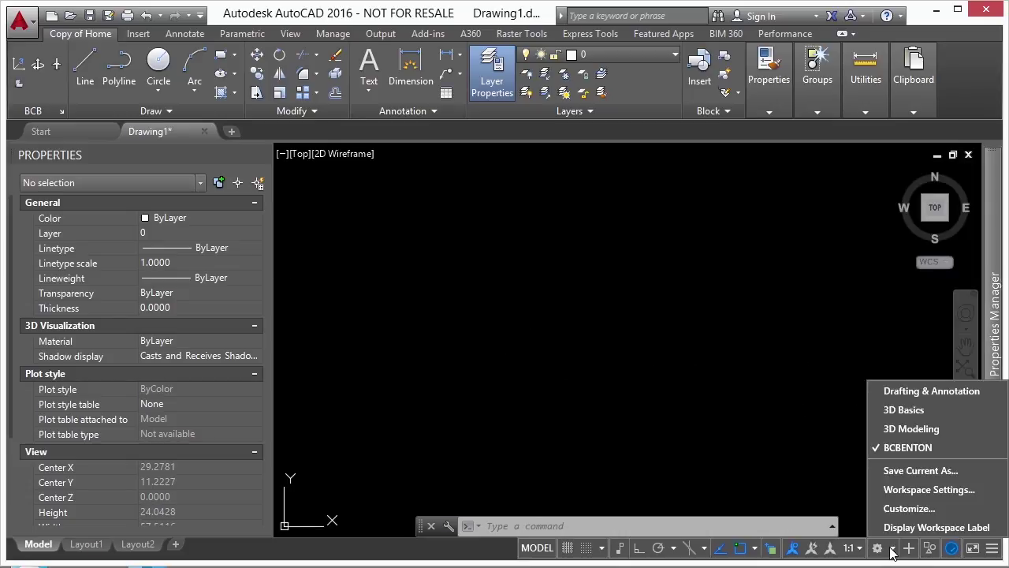
# - Save the current layout as the BCBENTON workspace, replacing the existing one
pyautogui.click(920, 470)
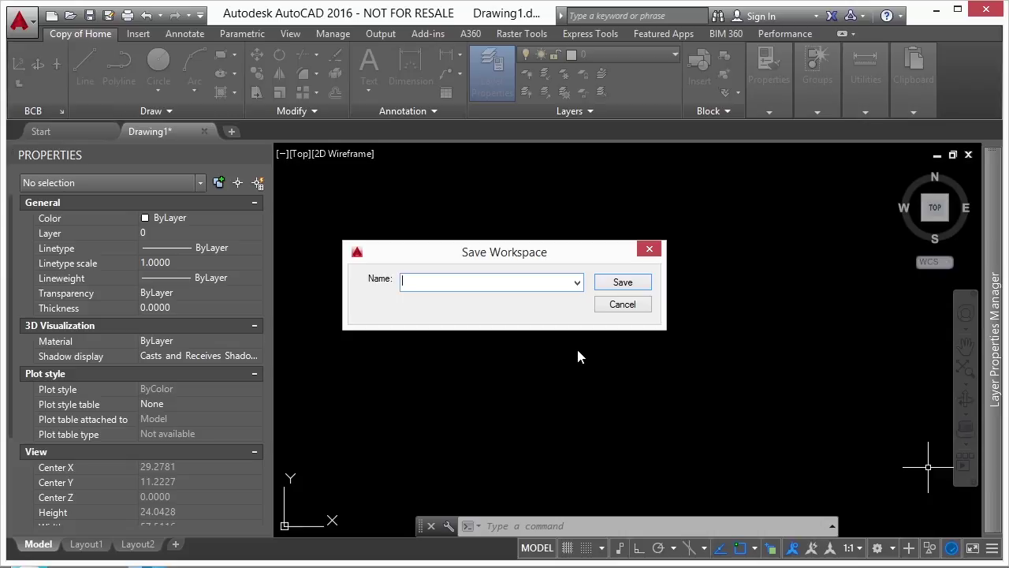
pyautogui.click(577, 284)
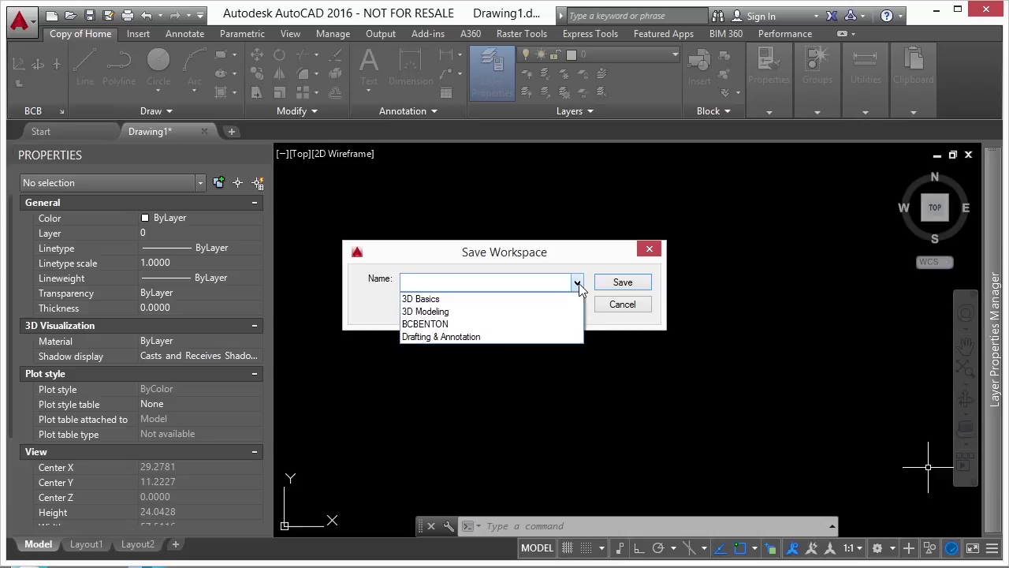
pyautogui.click(426, 325)
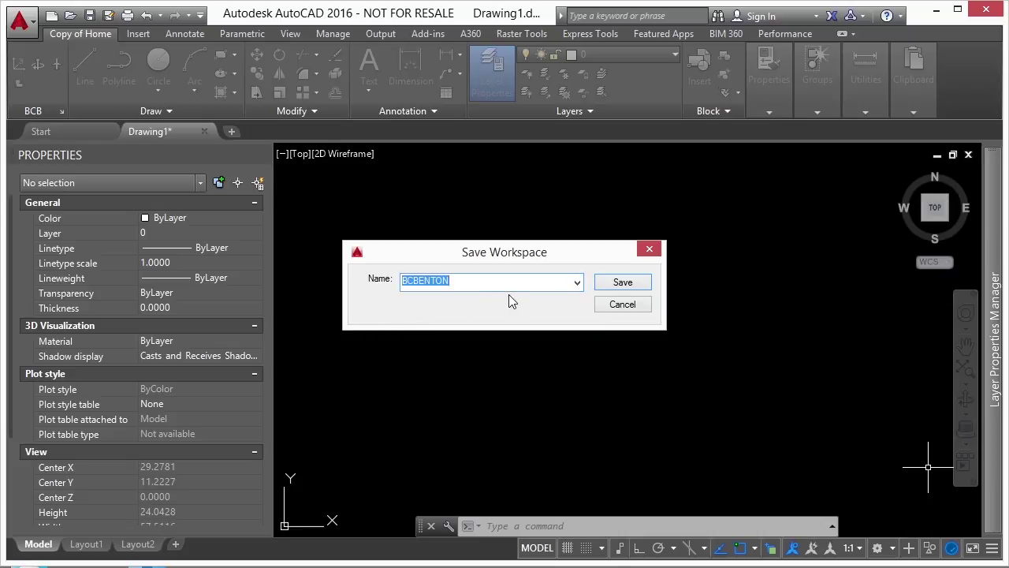
pyautogui.click(619, 287)
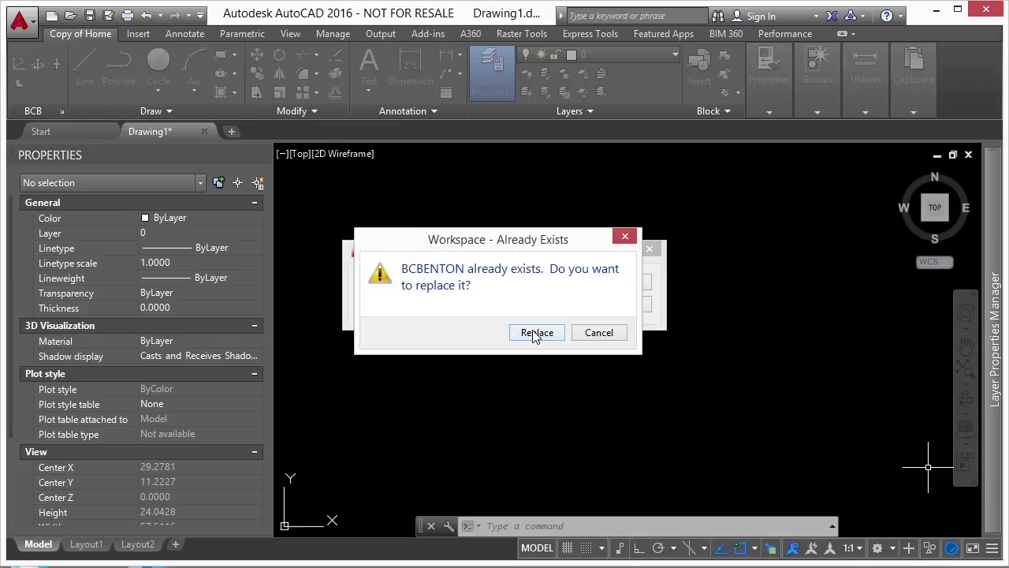
pyautogui.click(480, 333)
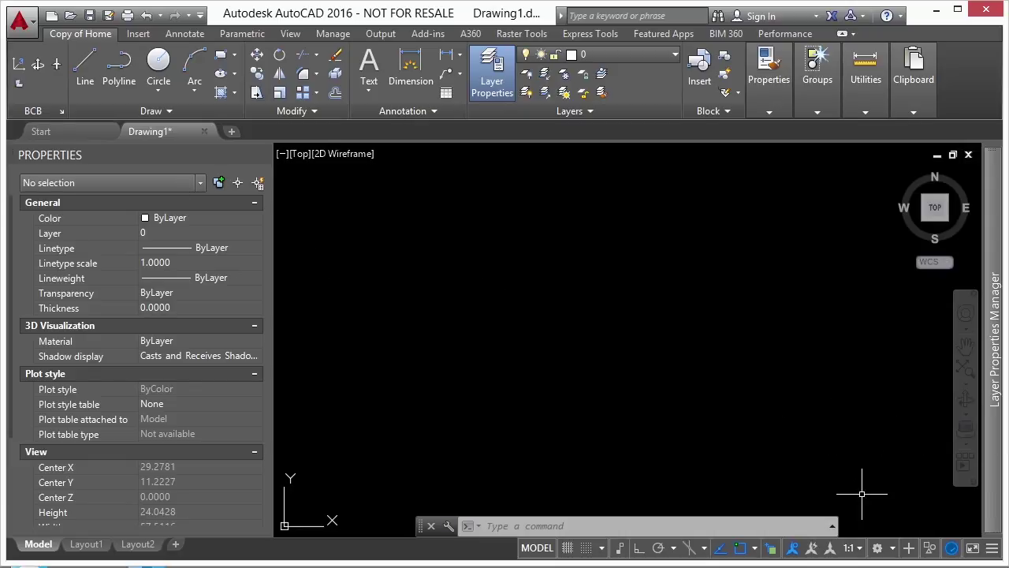
# - Open Customize User Interface and select the BCBENTON (current) workspace
pyautogui.click(894, 548)
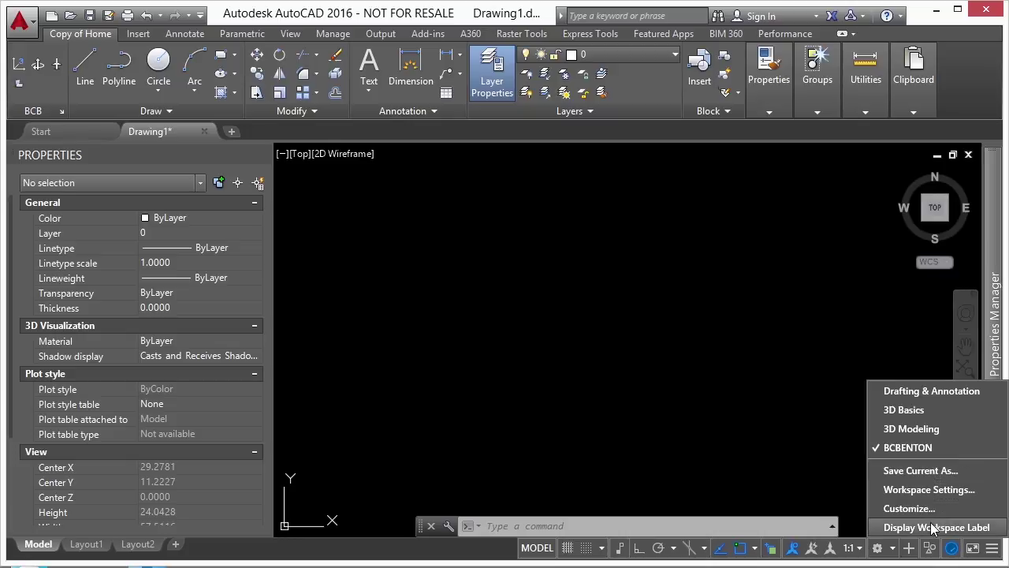
pyautogui.click(907, 509)
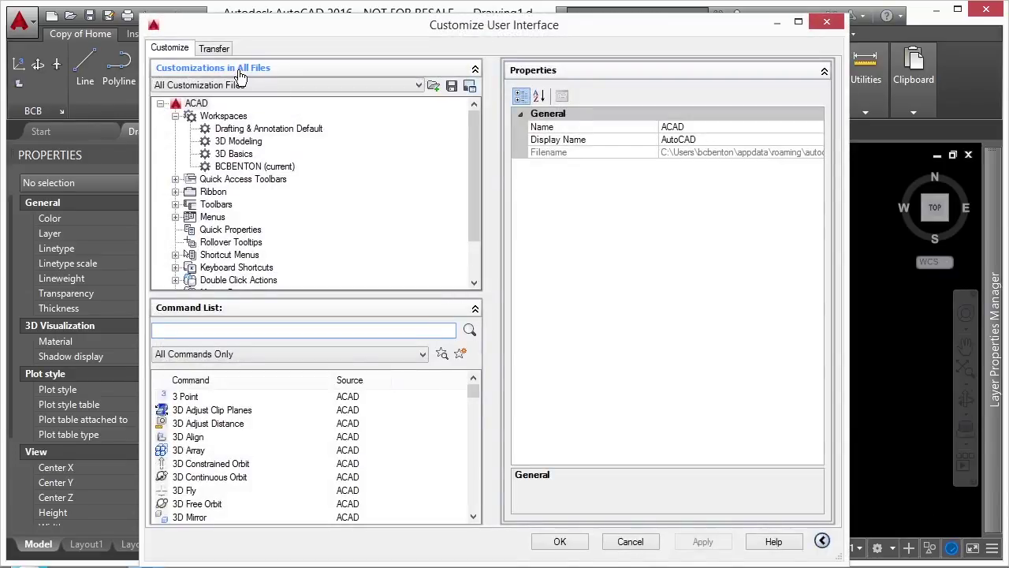
pyautogui.click(262, 167)
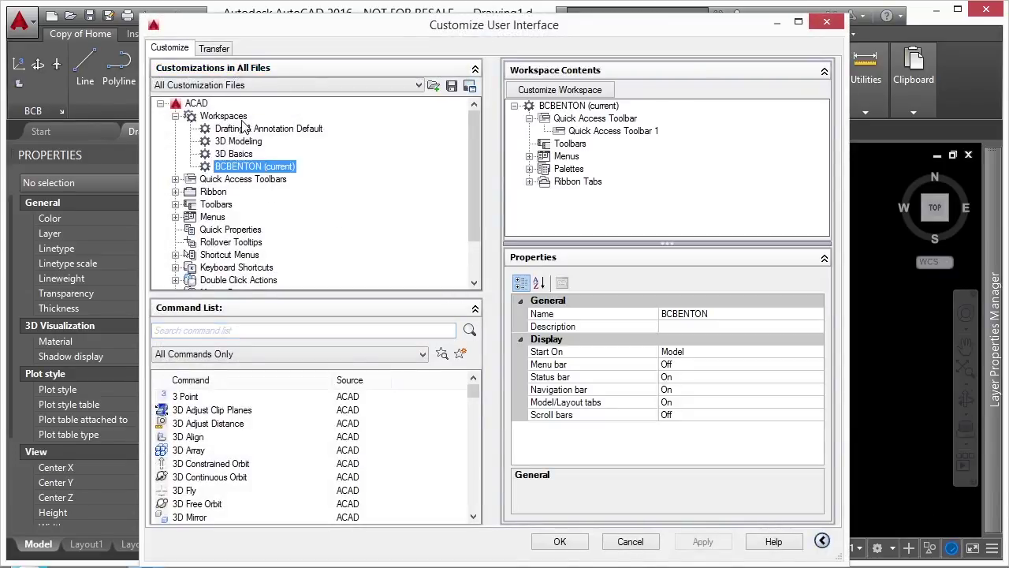
# - Customize BCBENTON's workspace contents and check the Home - 2D ribbon tab
pyautogui.rightClick(253, 167)
pyautogui.click(275, 175)
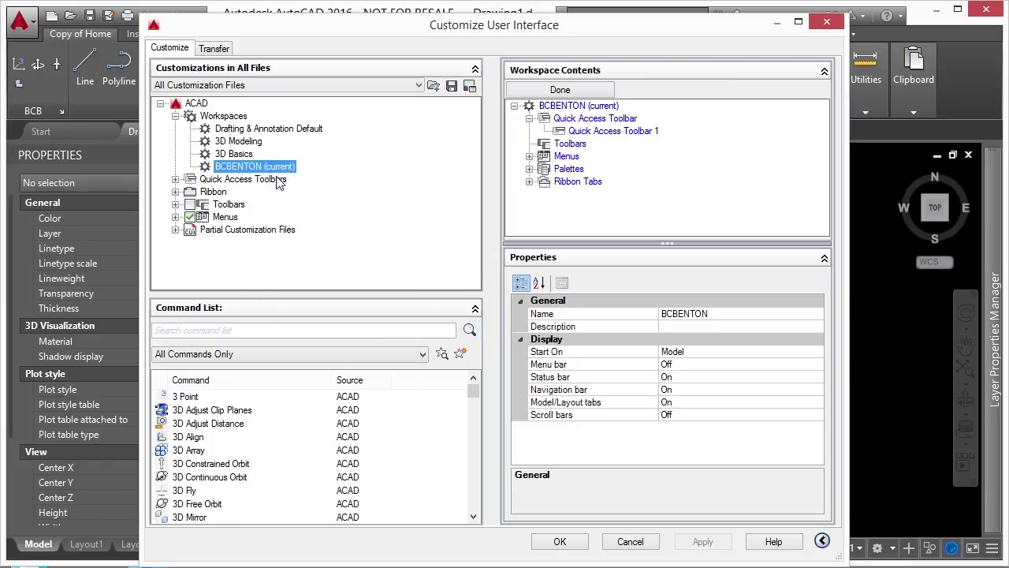
pyautogui.click(175, 179)
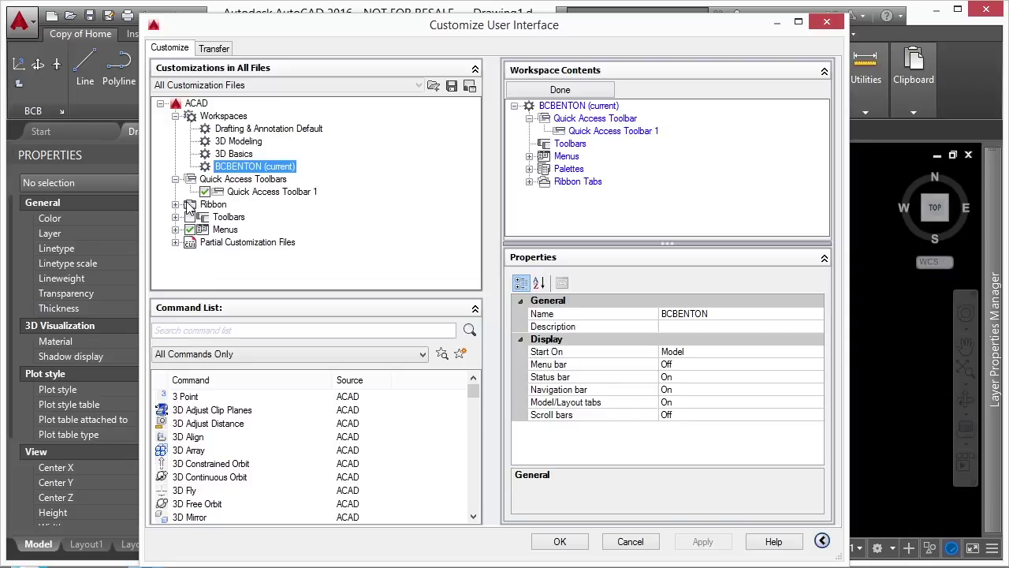
pyautogui.click(176, 205)
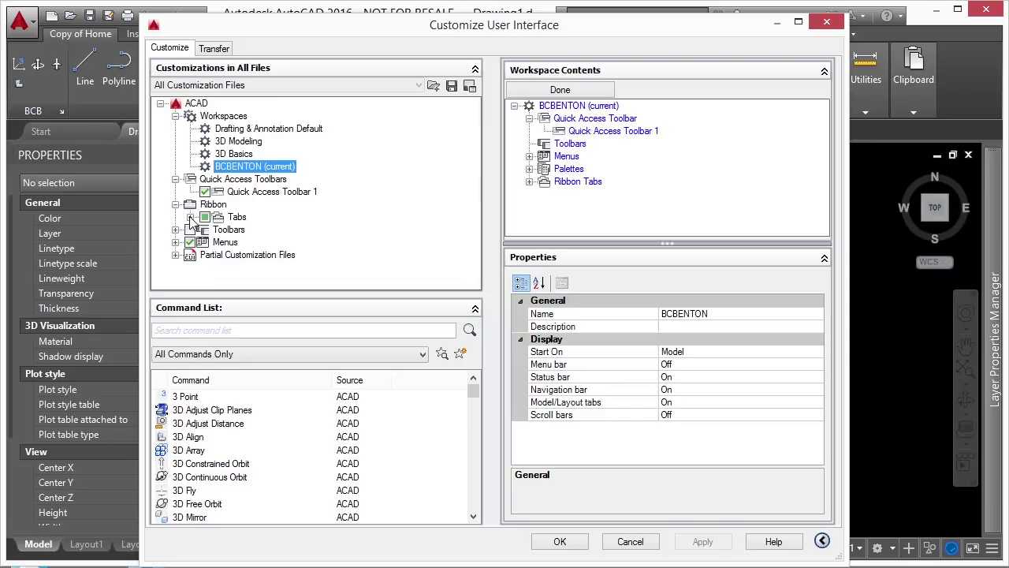
pyautogui.click(190, 216)
pyautogui.click(220, 129)
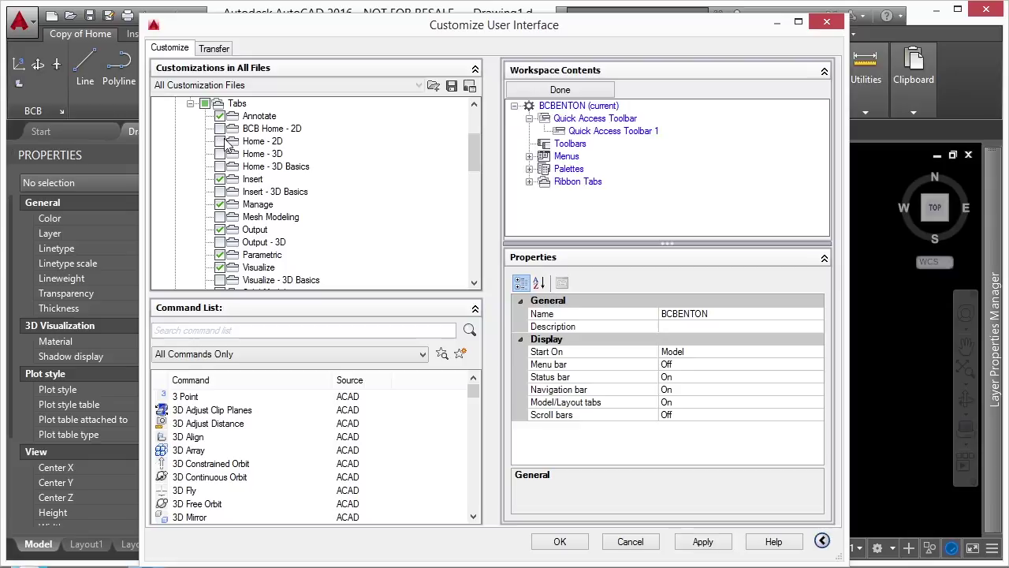
pyautogui.click(220, 141)
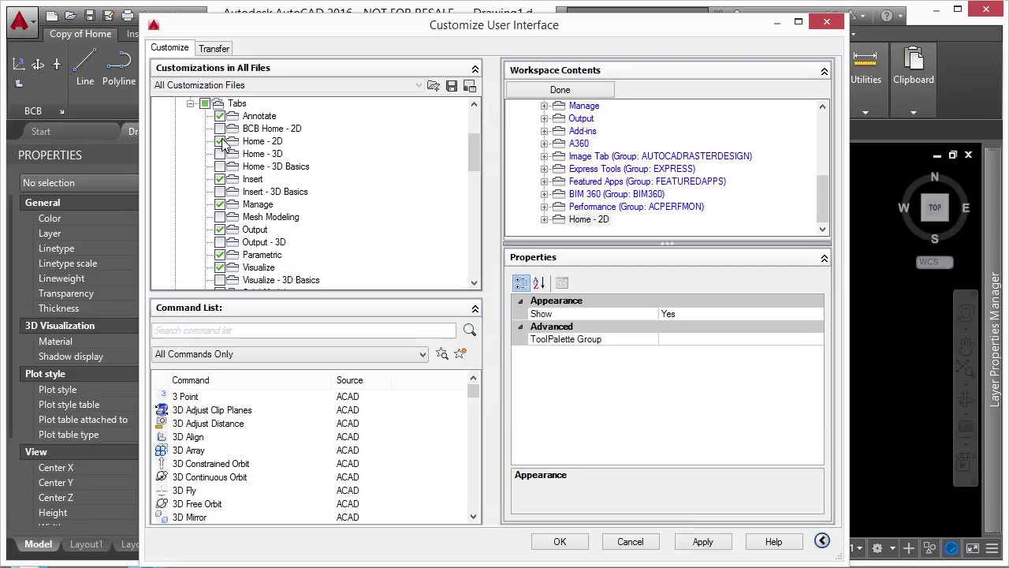
# - Move Home - 2D to the top of the workspace's Ribbon Tabs list
pyautogui.moveTo(824, 204); pyautogui.dragTo(826, 149)
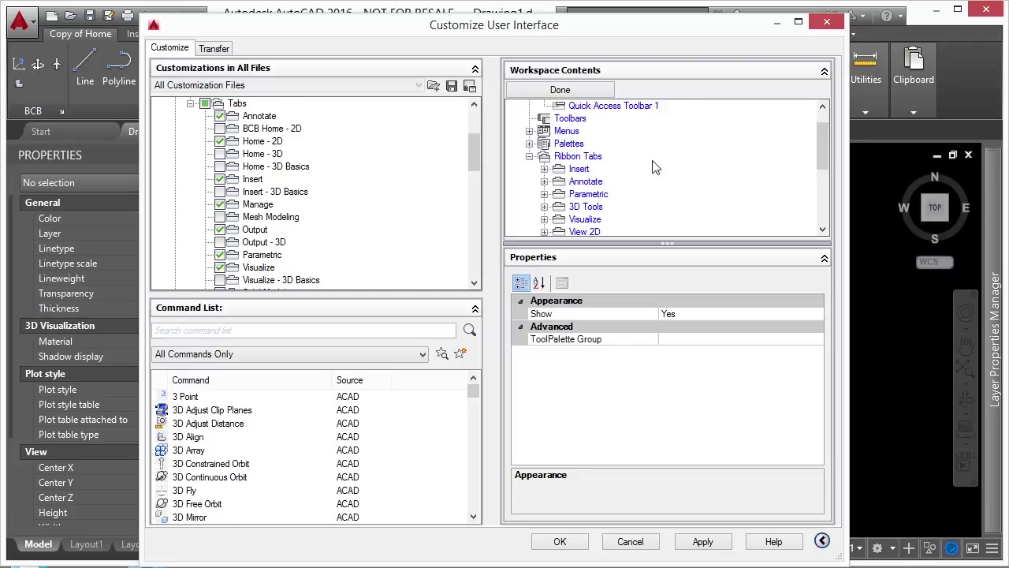
pyautogui.moveTo(822, 143); pyautogui.dragTo(829, 194)
pyautogui.click(590, 218)
pyautogui.moveTo(589, 219)
pyautogui.mouseDown()
pyautogui.moveTo(568, 161)
pyautogui.moveTo(584, 111)
pyautogui.moveTo(587, 195)
pyautogui.mouseUp()
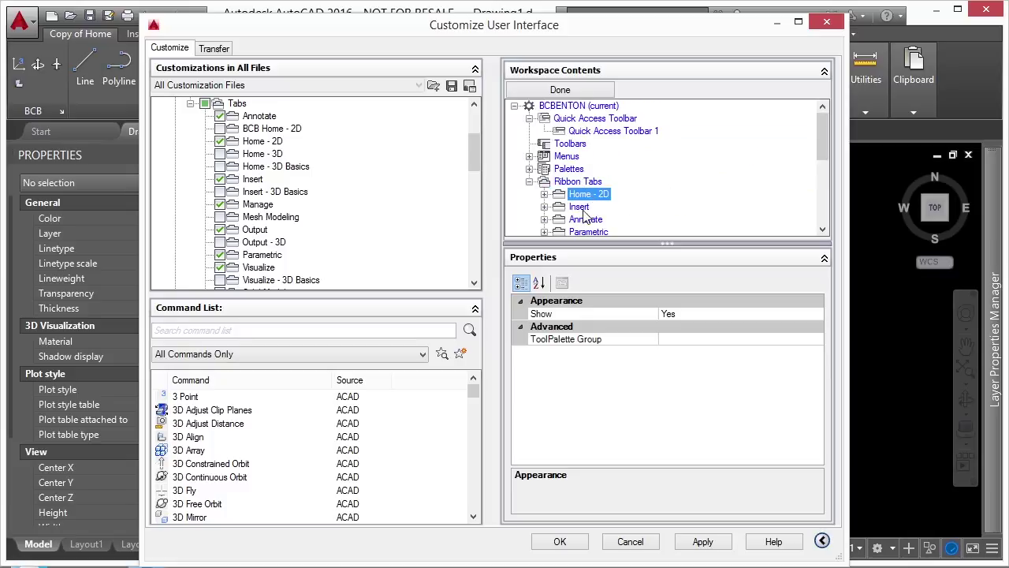
# - Add the Draw toolbar to the BCBENTON workspace contents
pyautogui.click(190, 105)
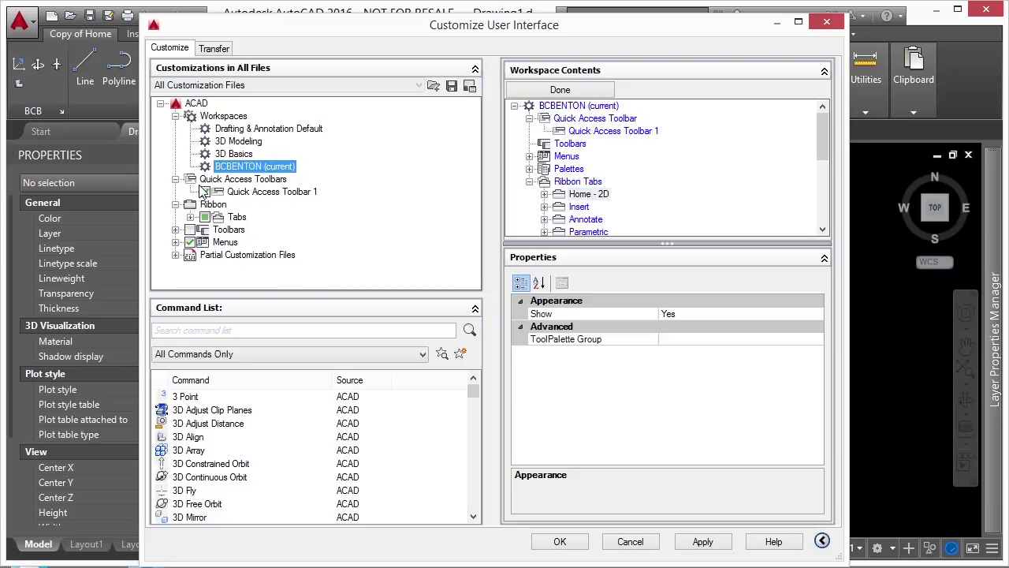
pyautogui.click(177, 233)
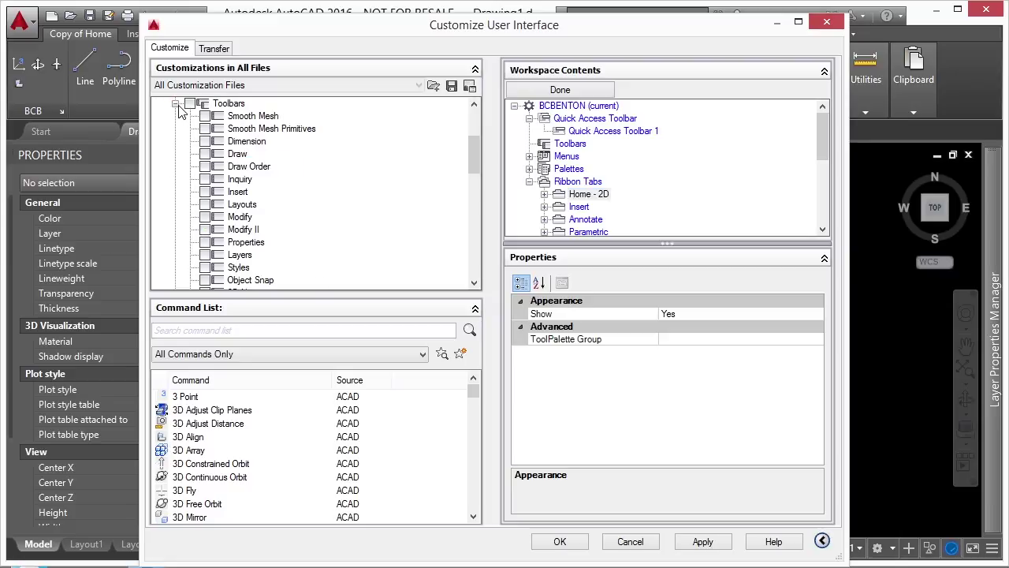
pyautogui.click(205, 155)
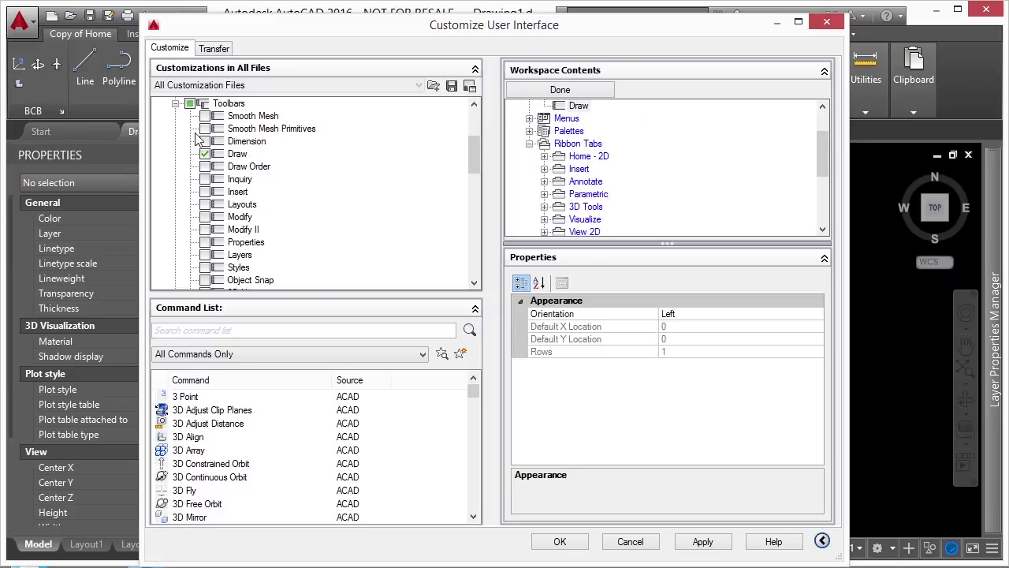
pyautogui.click(176, 103)
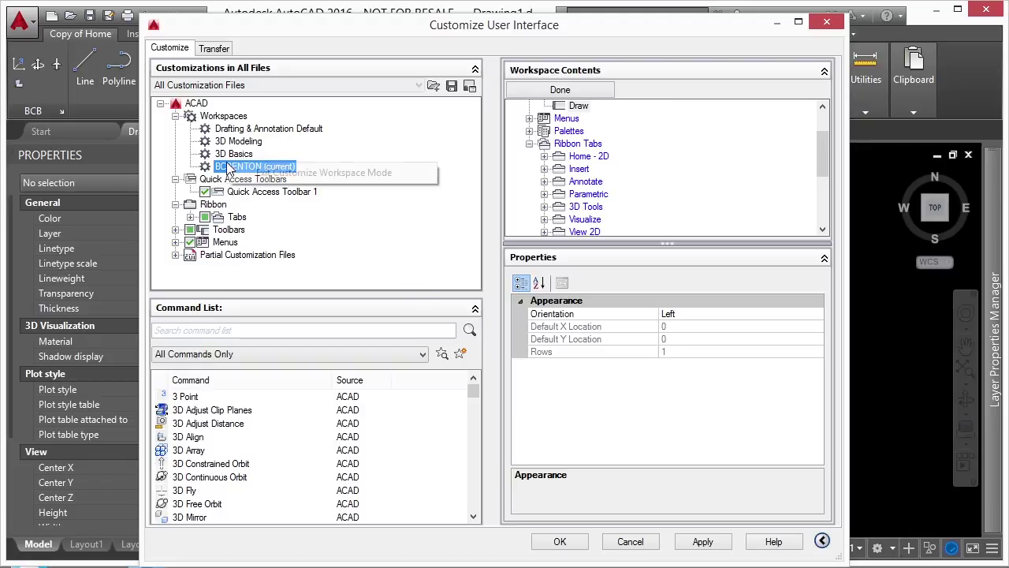
# - Finish the workspace edit, apply the changes and close the CUI dialog with OK
pyautogui.click(292, 175)
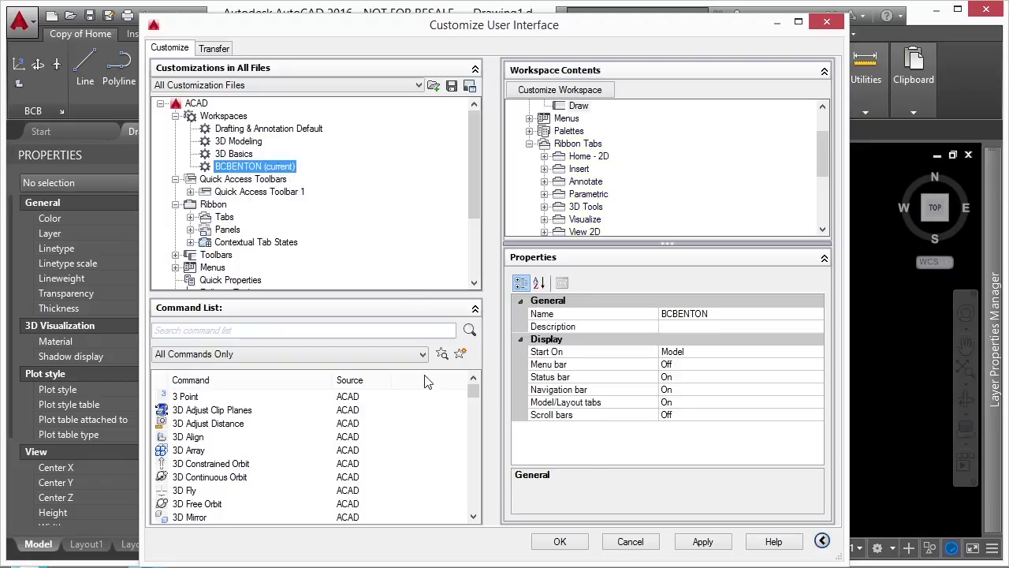
pyautogui.click(694, 544)
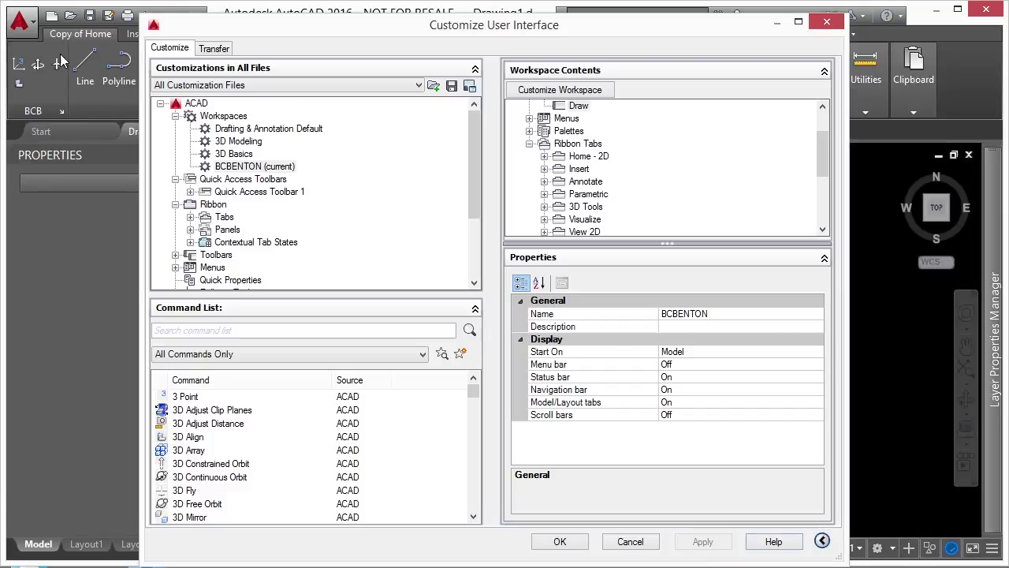
pyautogui.click(583, 543)
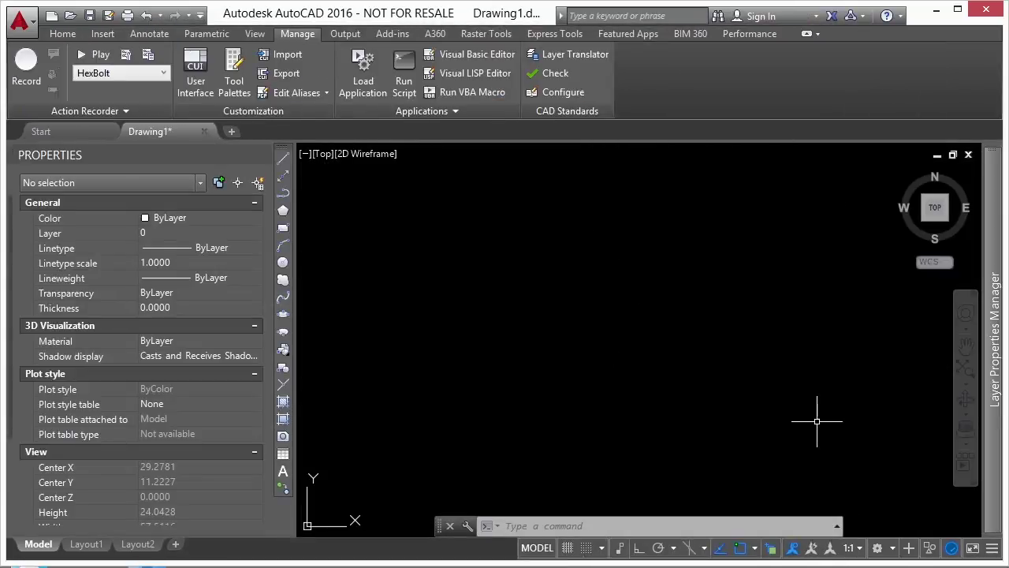
# - Switch the ribbon to the Home tab and open Workspace Settings
pyautogui.click(62, 34)
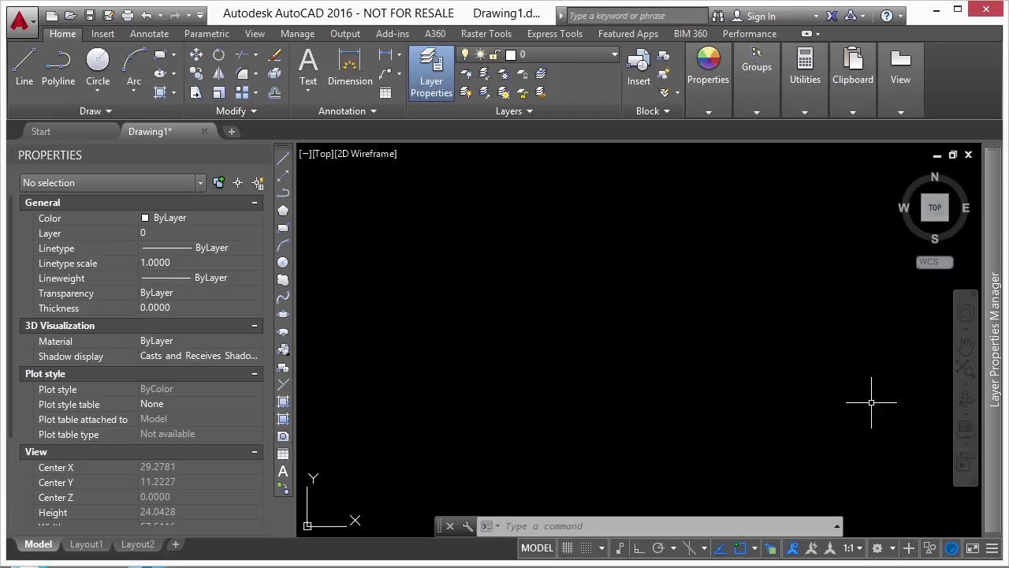
pyautogui.click(892, 547)
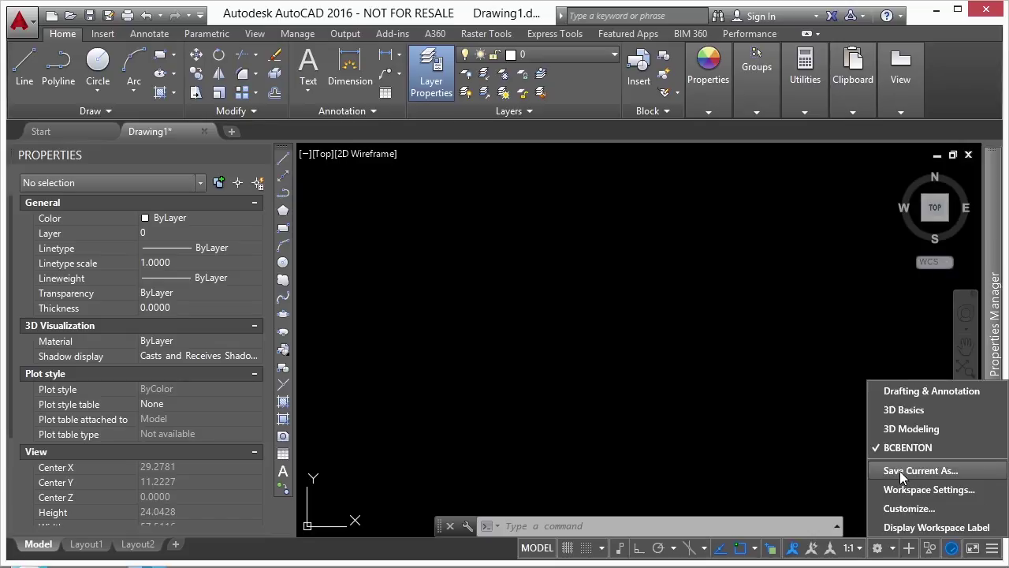
pyautogui.click(928, 490)
# - Reposition the Workspace Settings dialog and set My Workspace to BCBENTON
pyautogui.moveTo(478, 158); pyautogui.dragTo(471, 128)
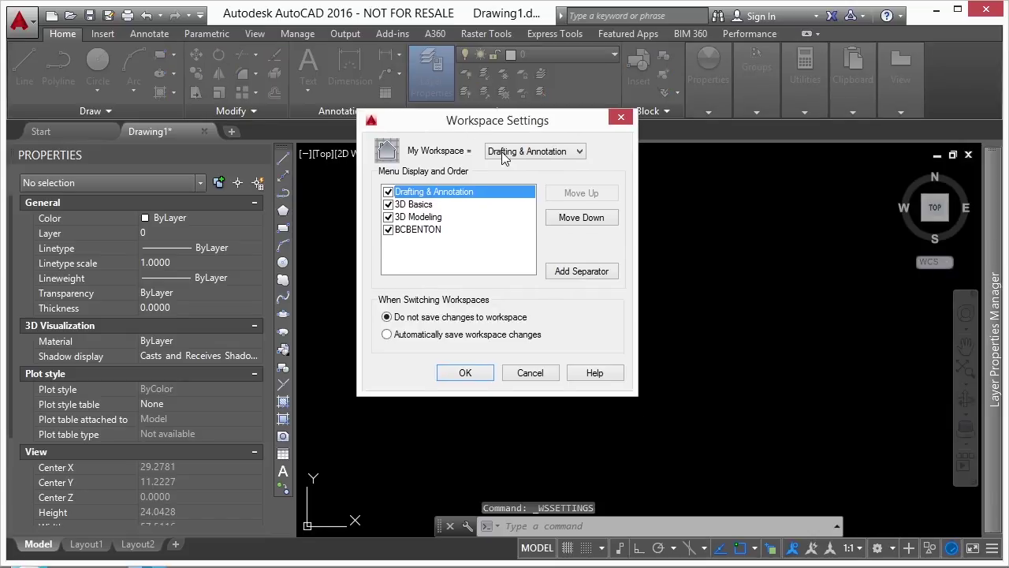
pyautogui.click(577, 155)
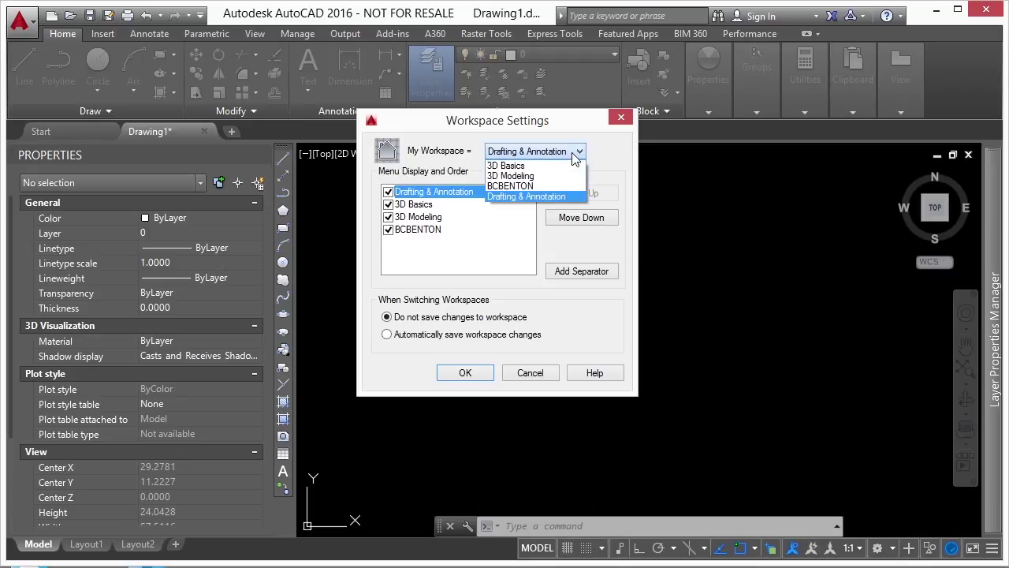
pyautogui.click(535, 186)
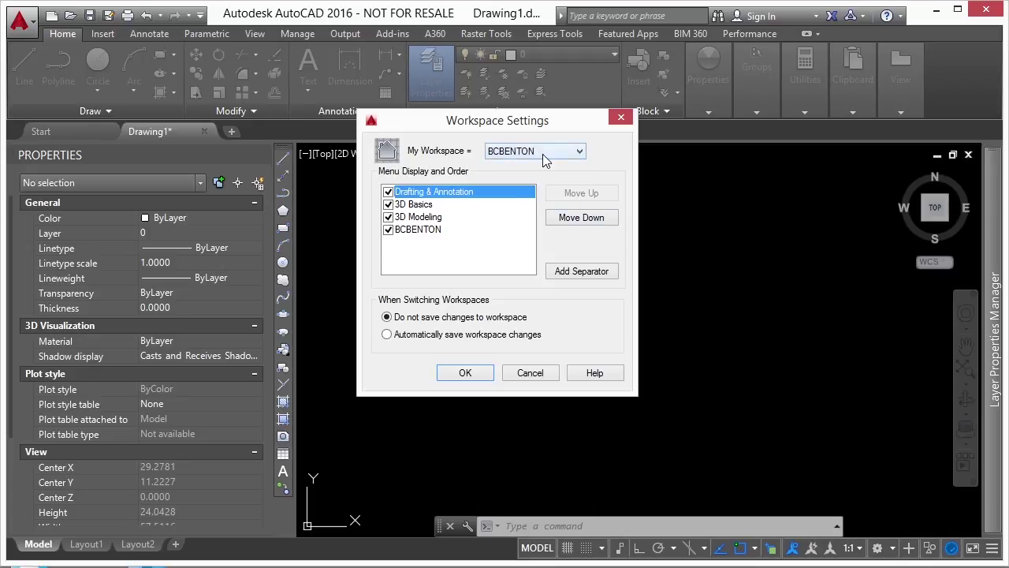
# - Add a separator above BCBENTON and keep all four workspaces checked for display
pyautogui.click(390, 230)
pyautogui.click(387, 217)
pyautogui.click(388, 204)
pyautogui.click(388, 191)
pyautogui.click(388, 229)
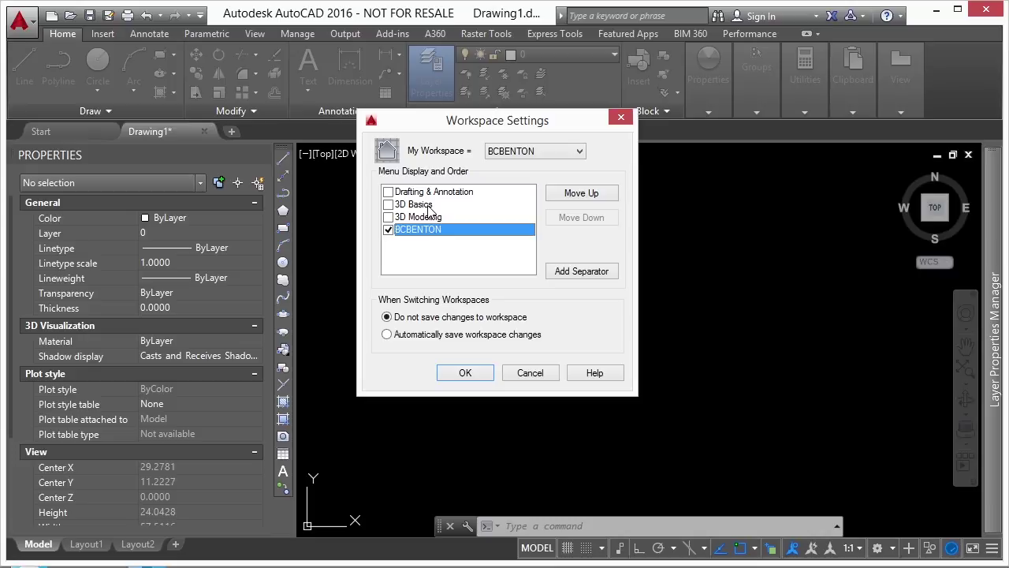
pyautogui.click(560, 271)
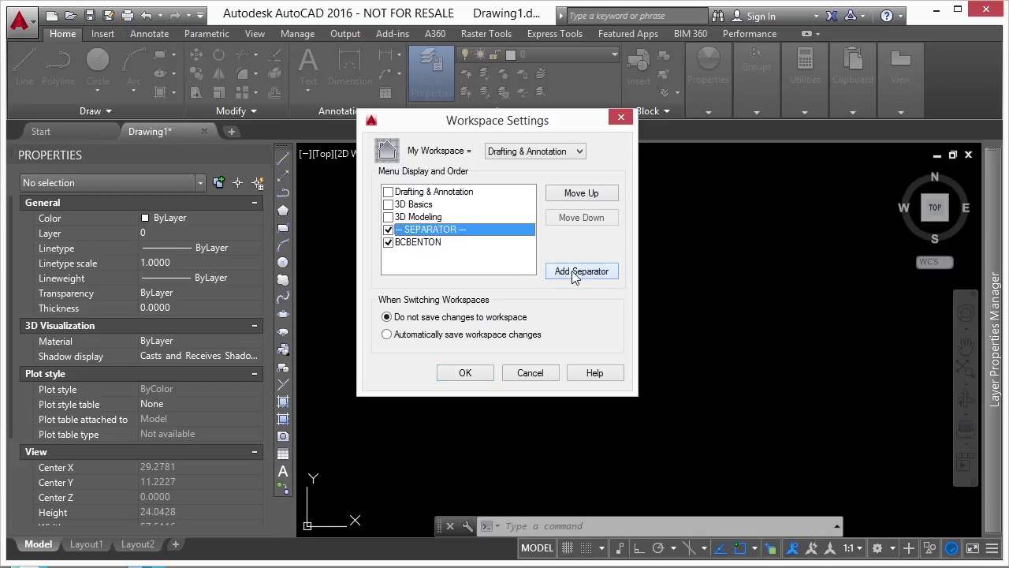
pyautogui.click(388, 216)
pyautogui.click(389, 204)
pyautogui.click(387, 191)
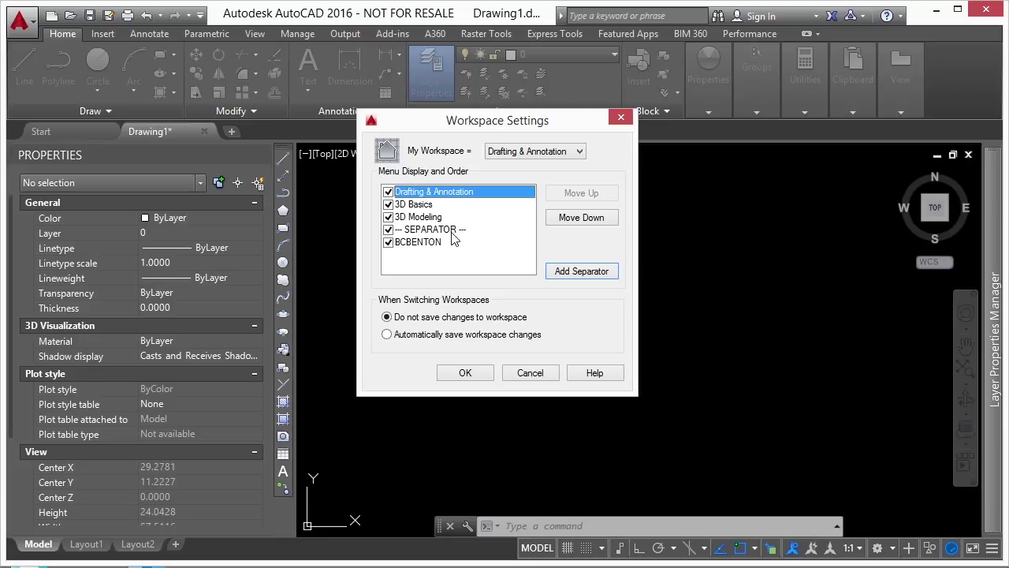
# - Keep 'Do not save changes to workspace' selected and confirm the workspace settings
pyautogui.click(434, 336)
pyautogui.click(429, 318)
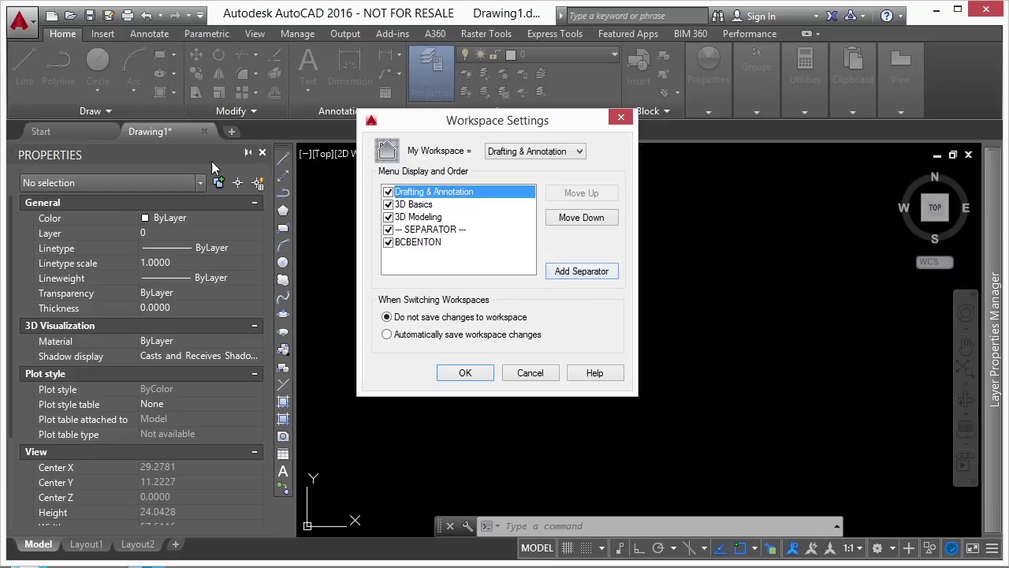
pyautogui.click(386, 334)
pyautogui.click(388, 317)
pyautogui.click(411, 339)
pyautogui.click(413, 318)
pyautogui.click(465, 372)
pyautogui.click(891, 550)
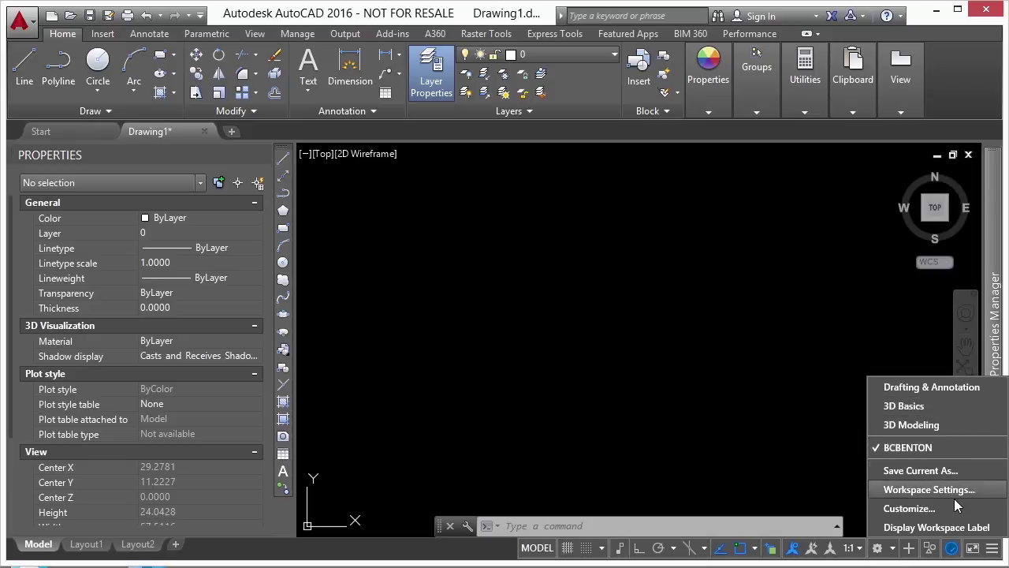
# - Turn on the status-bar workspace label so it shows BCBENTON
pyautogui.click(938, 528)
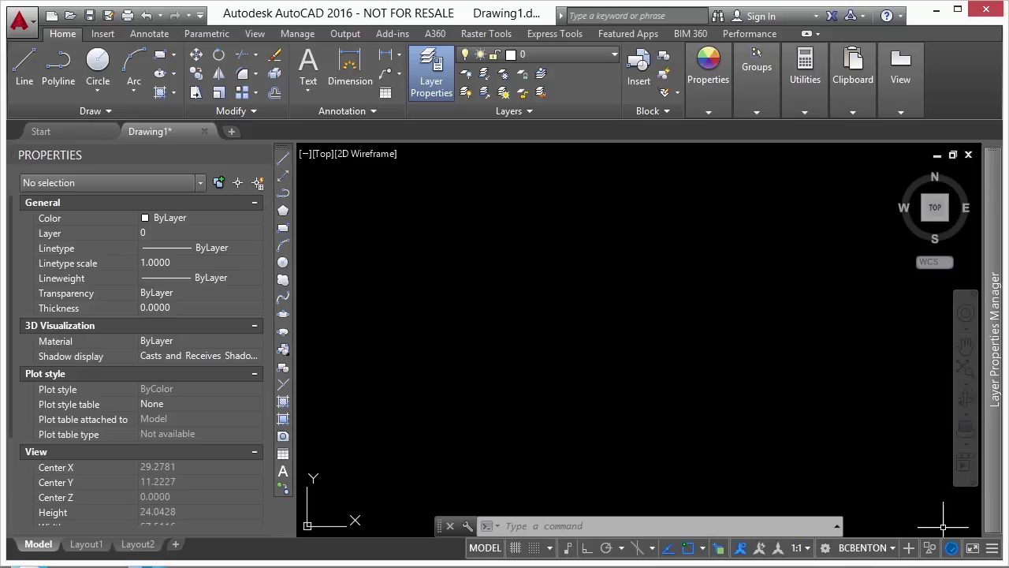